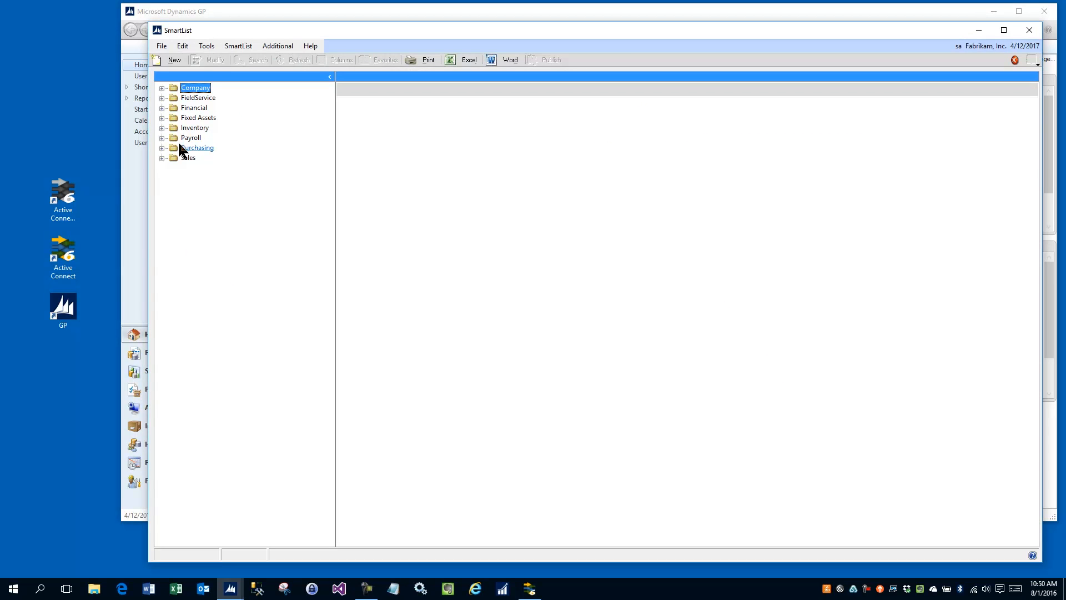
- Open the AR Historical Aging favorite Prompt for Date and Customer Range with refreshed data, accepting the 4/12/2017 aging date and default customer range
left_click(161, 158)
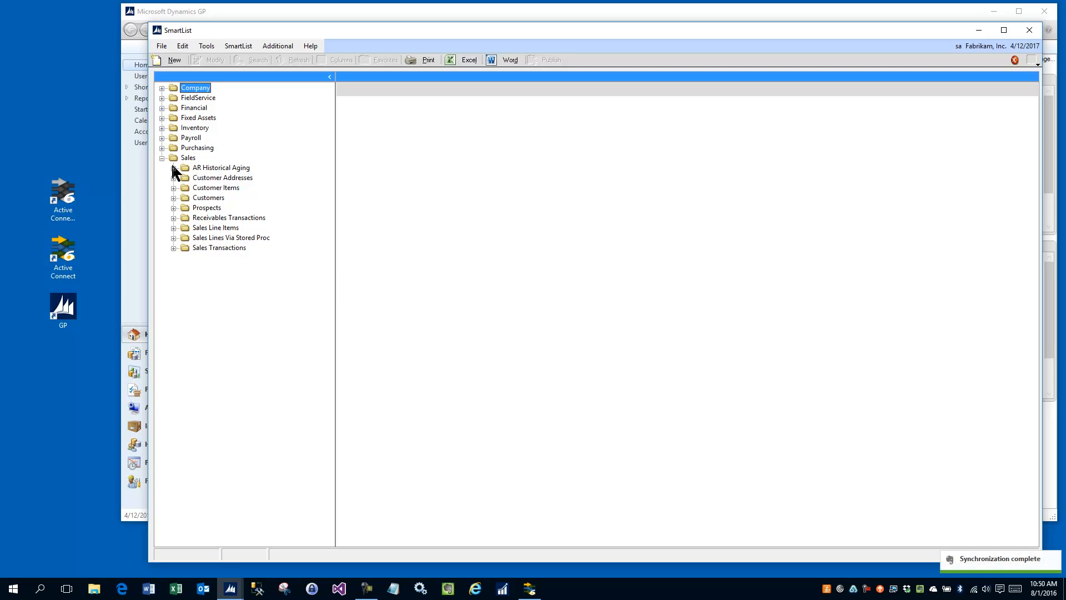
left_click(173, 167)
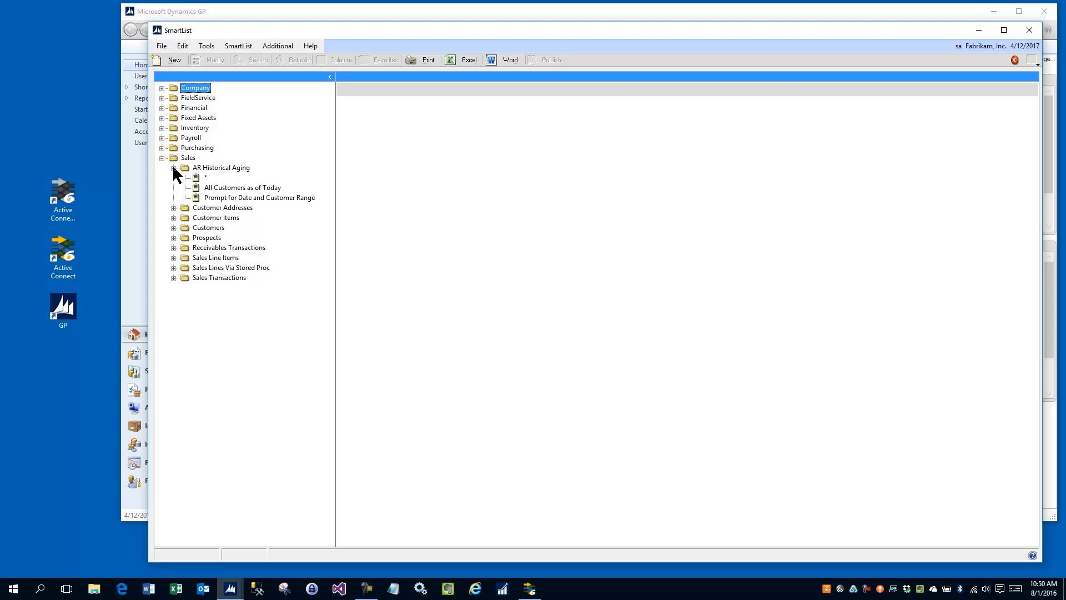
left_click(217, 199)
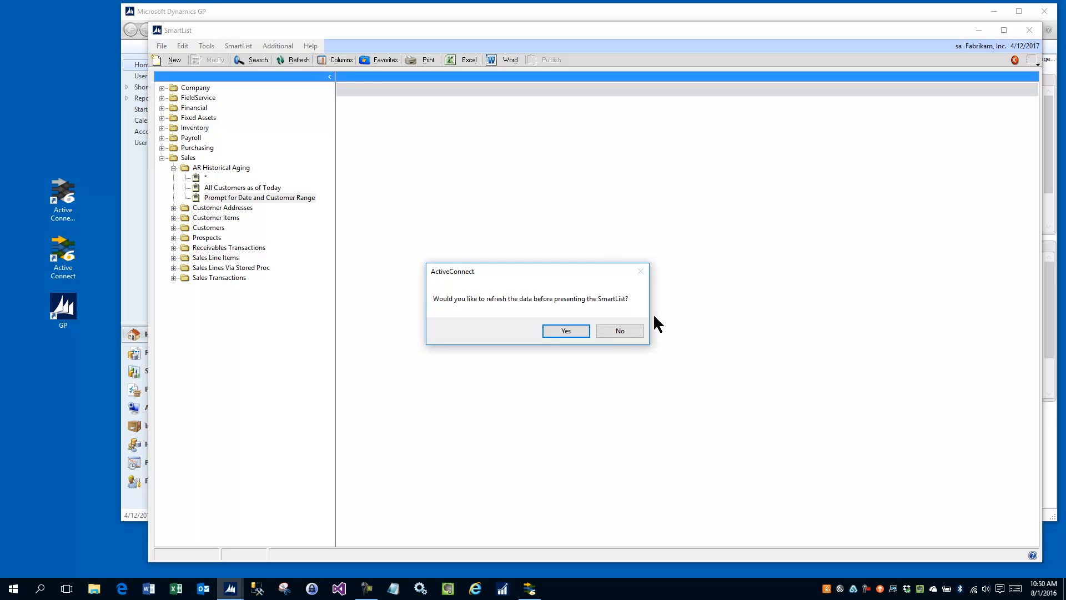
left_click(566, 331)
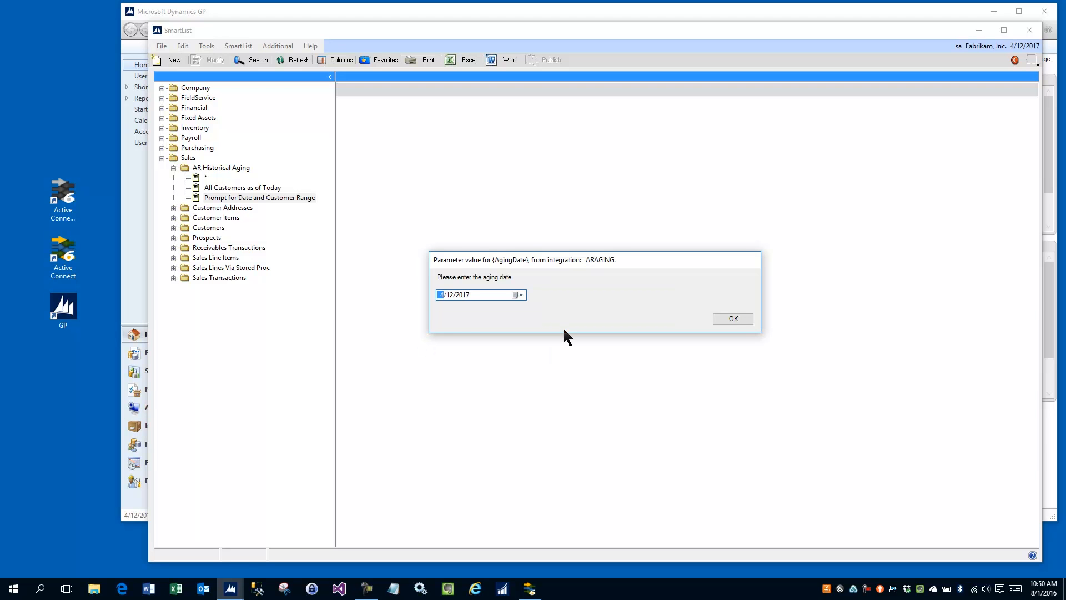
key("Return")
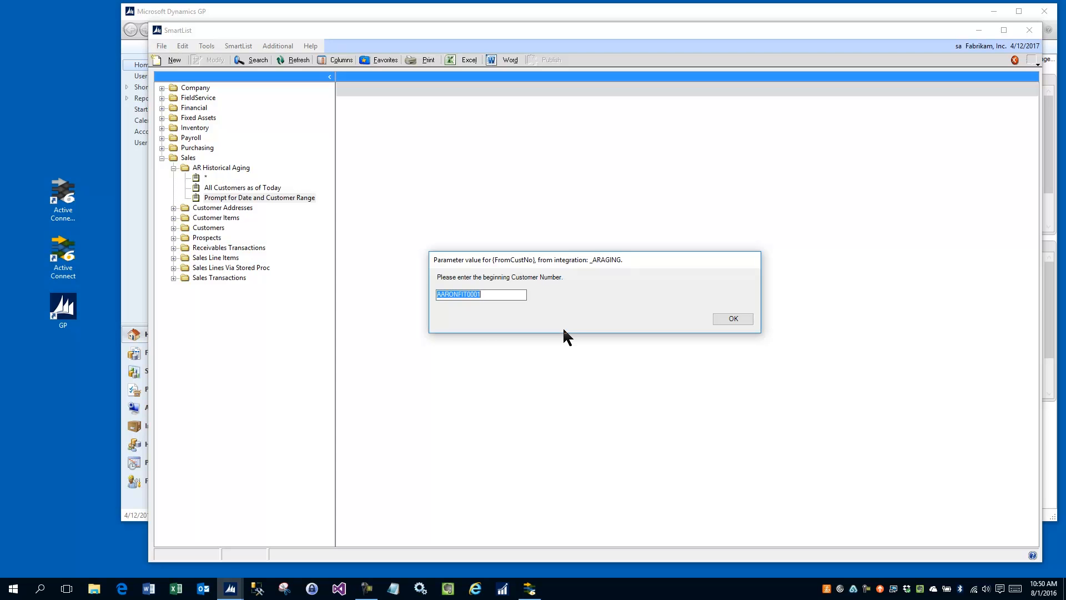
key("Return")
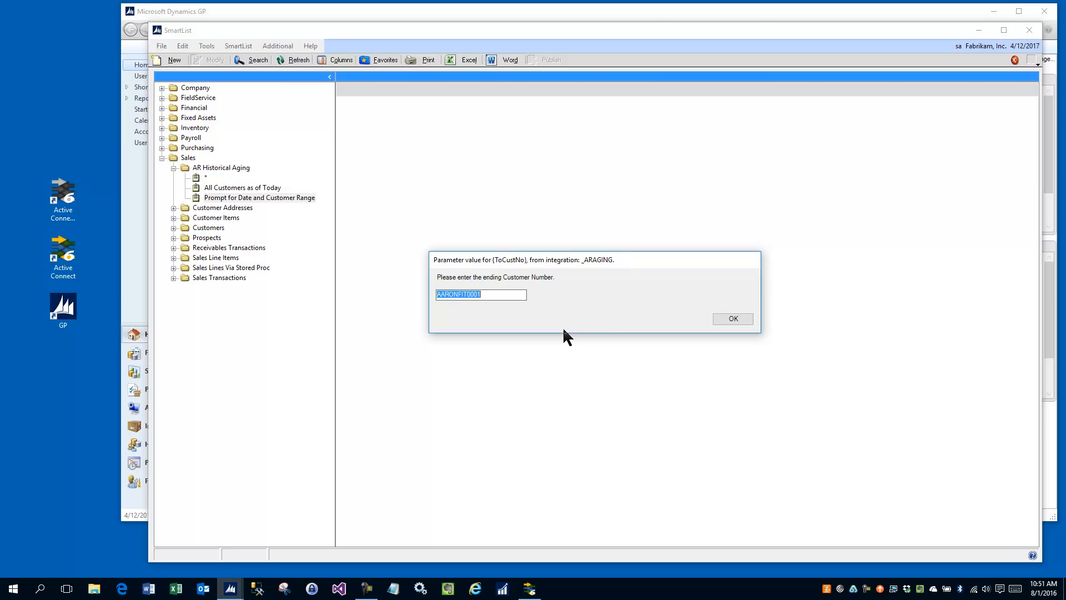
key("Return")
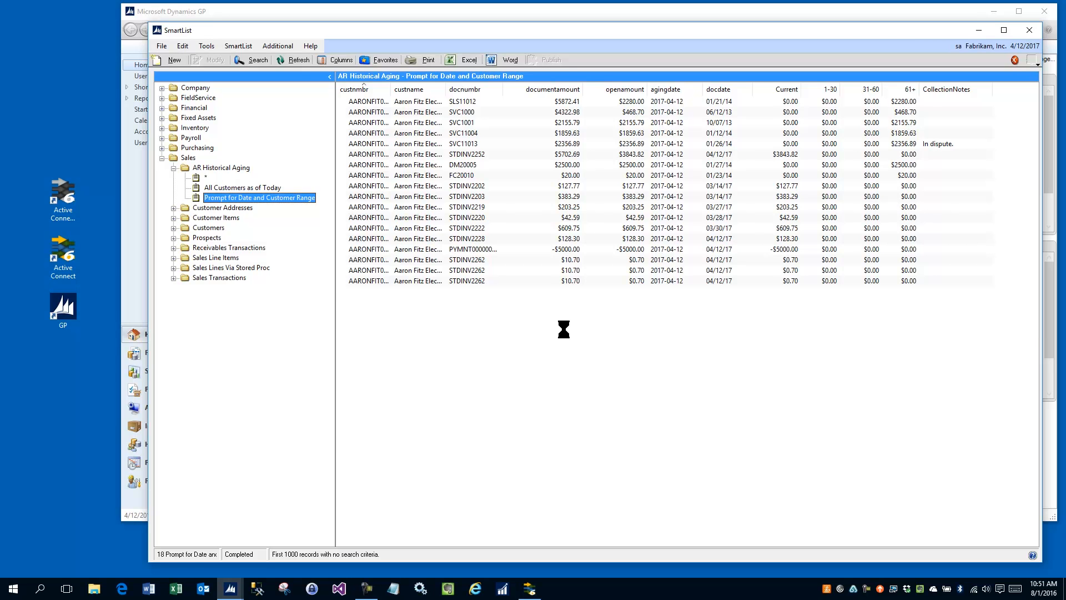
- Refresh the Prompt for Date and Customer Range list with aging date 3/13/2017, keeping the default beginning and ending customer numbers
left_click(296, 60)
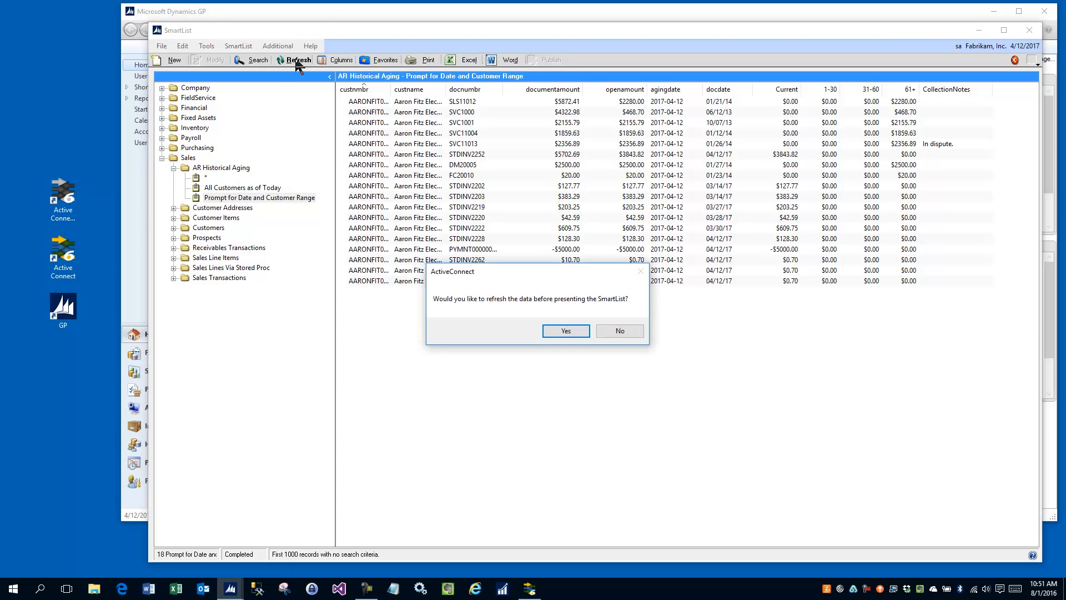
left_click(566, 330)
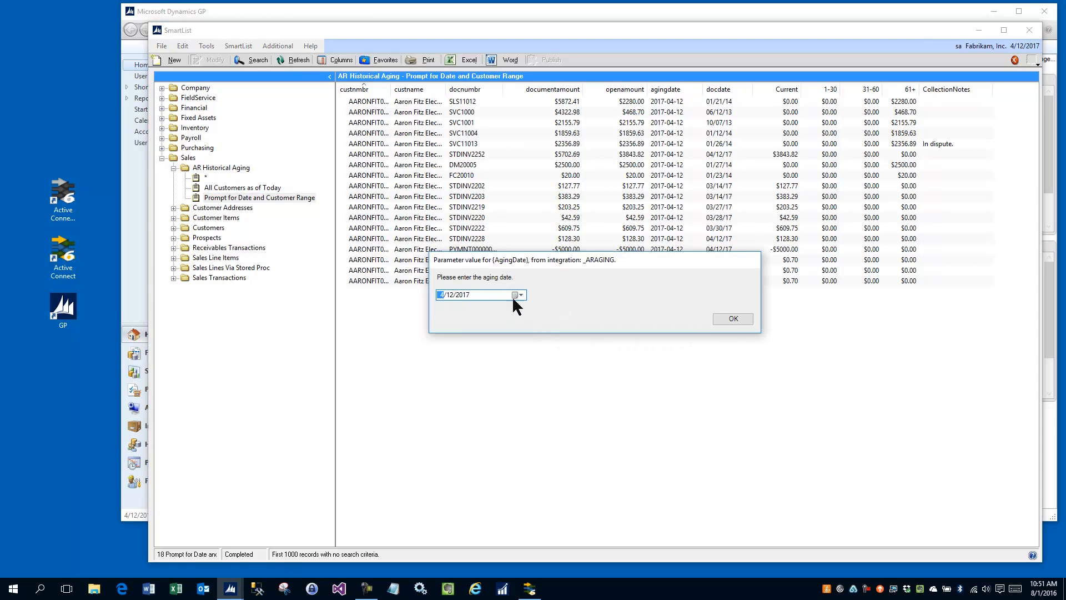
left_click(520, 295)
left_click(442, 310)
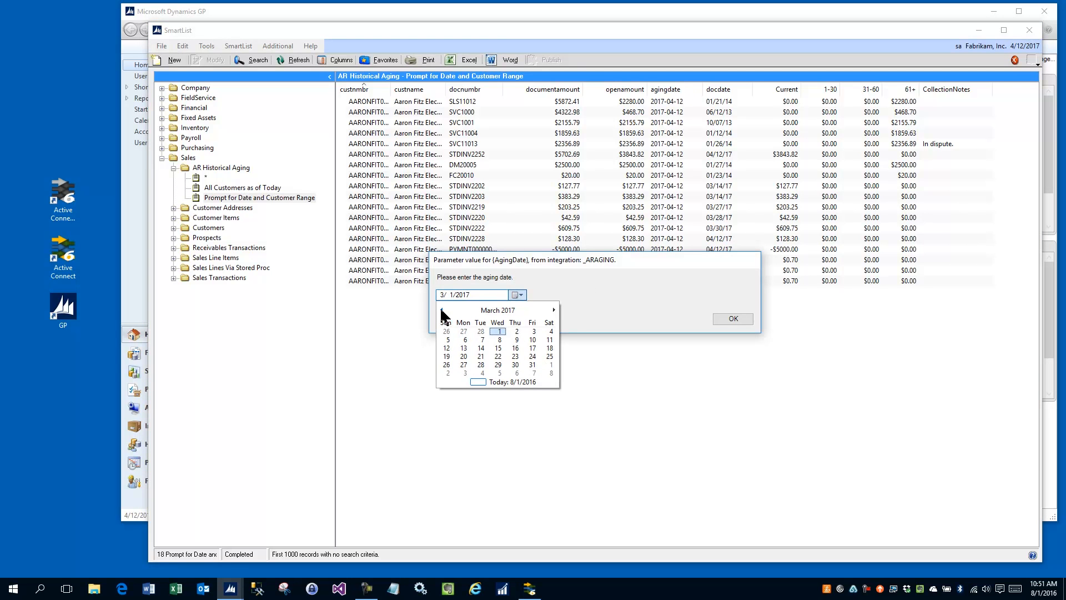
left_click(464, 348)
left_click(733, 319)
left_click(733, 319)
left_click(733, 319)
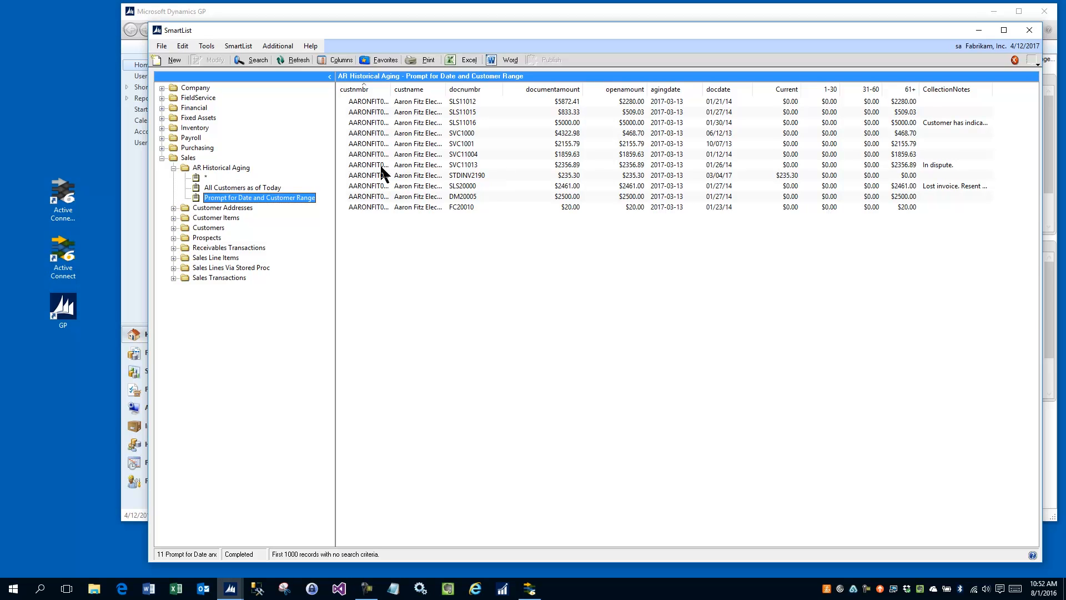
- Display the AR Historical Aging favorite All Customers as of Today with refreshed data, and close SmartList
left_click(235, 189)
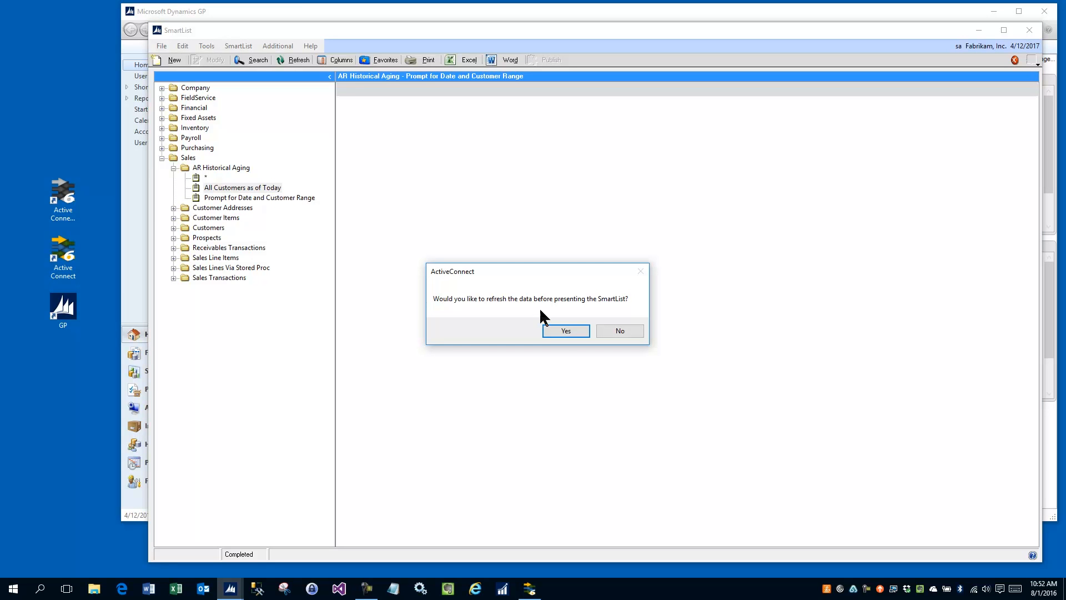
left_click(565, 331)
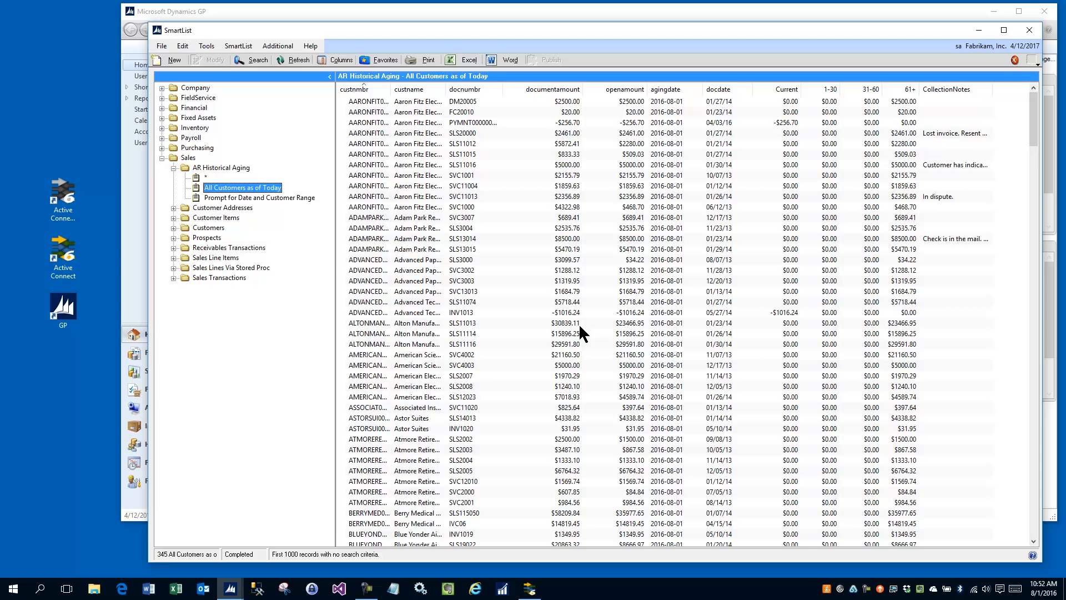
left_click(1028, 31)
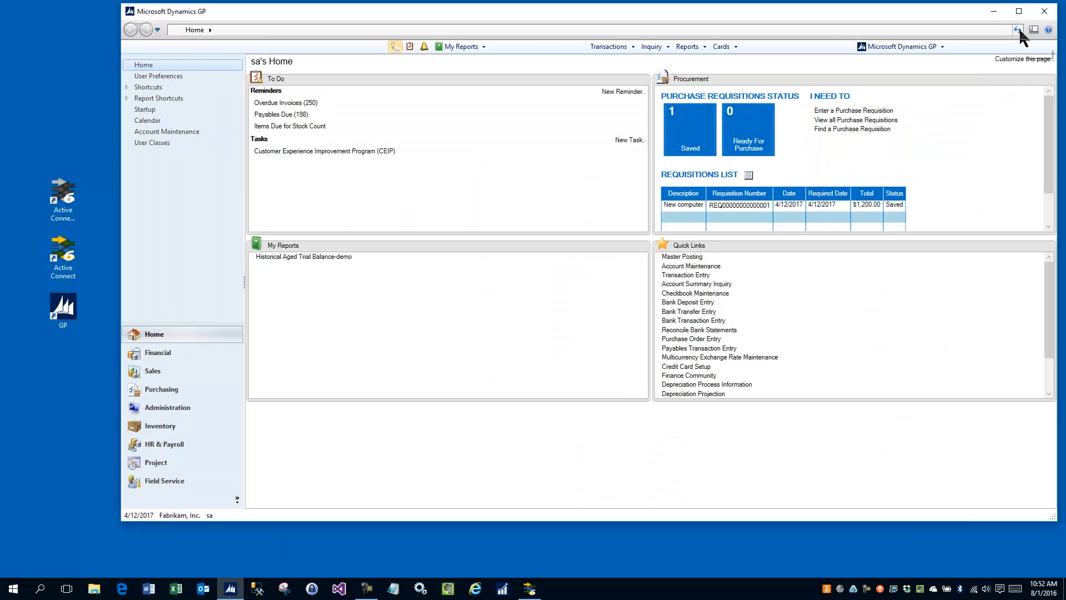
- Switch to ActiveConnect for Dynamics GP and load the _ARAGING integration in Data Maps
left_click(994, 12)
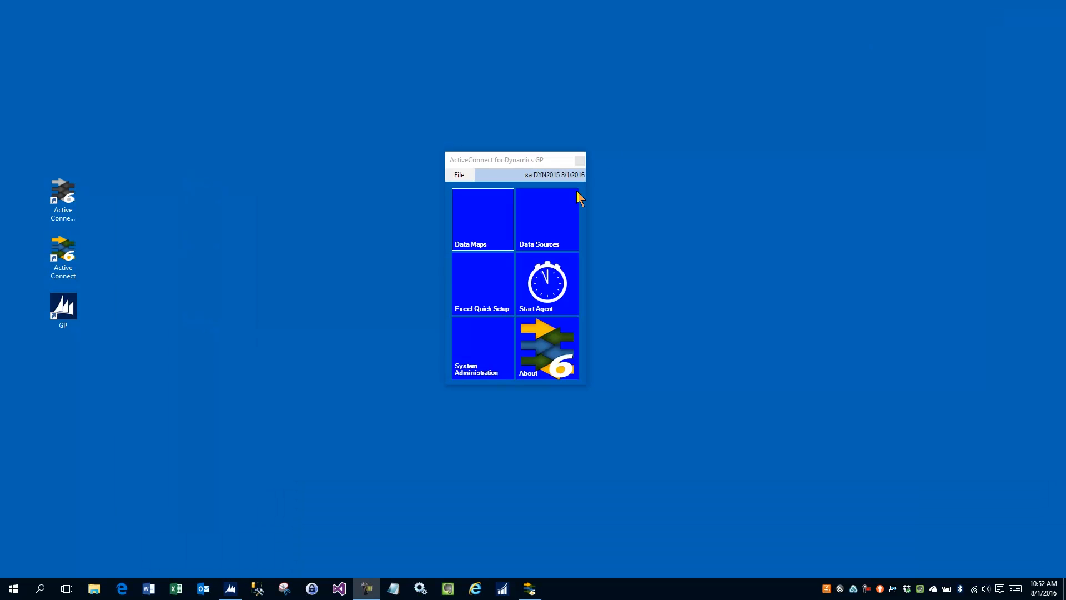
left_click(472, 217)
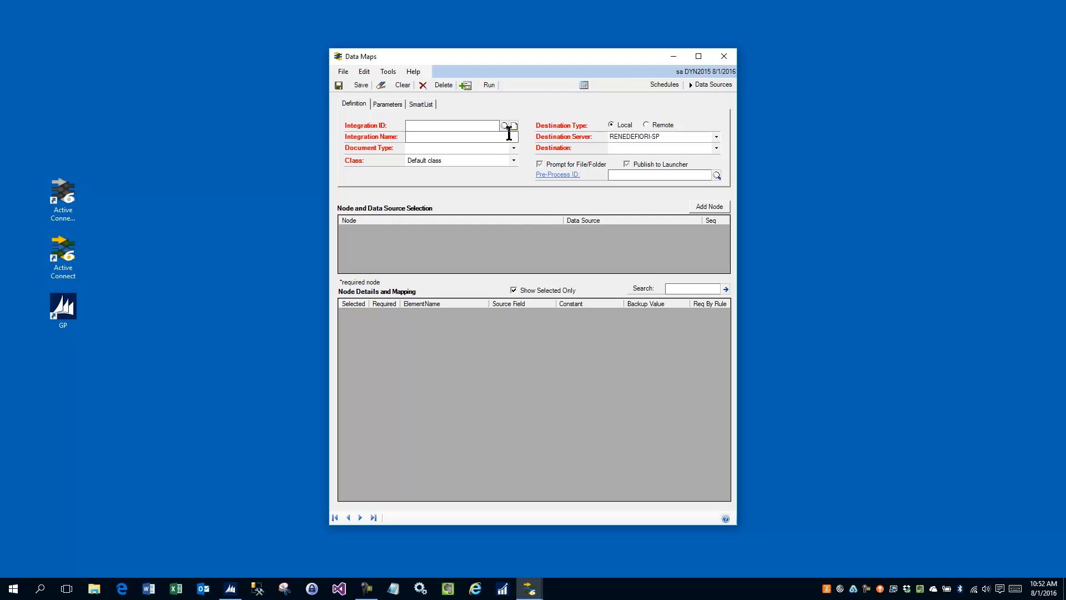
left_click(504, 125)
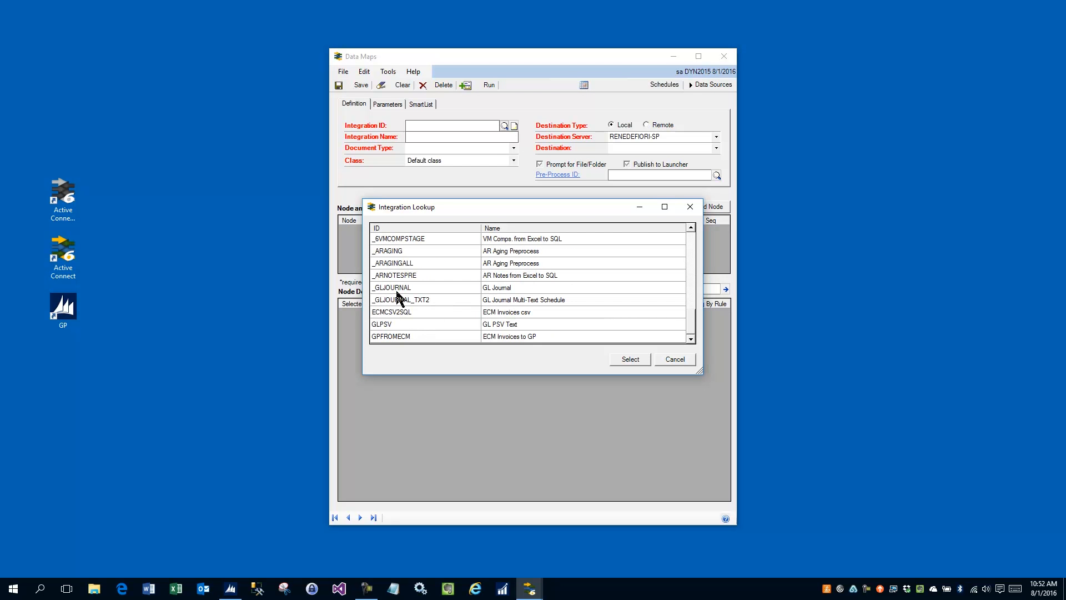
left_click(400, 252)
left_click(631, 362)
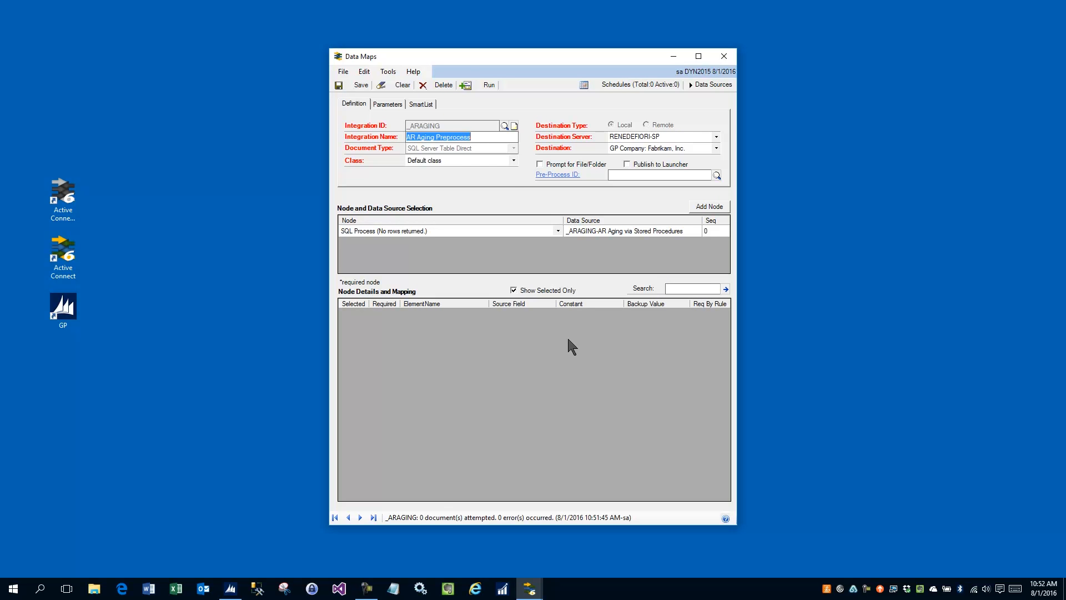
- Run the _ARAGING integration with aging date 3/13/2017 and the default customer range, and dismiss the completion notice
left_click(478, 85)
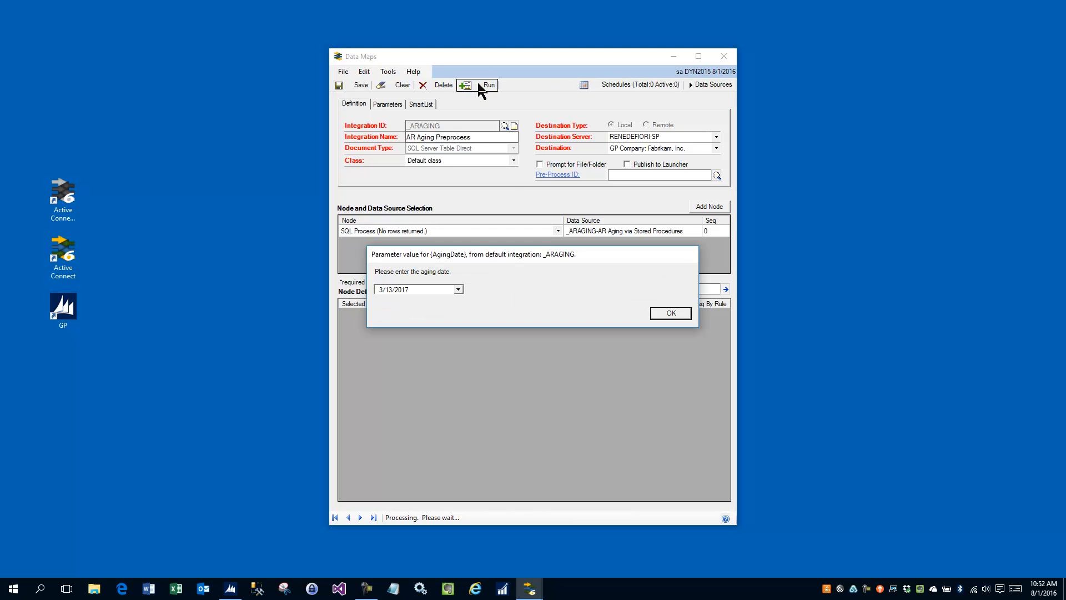
left_click(672, 314)
left_click(675, 314)
left_click(677, 315)
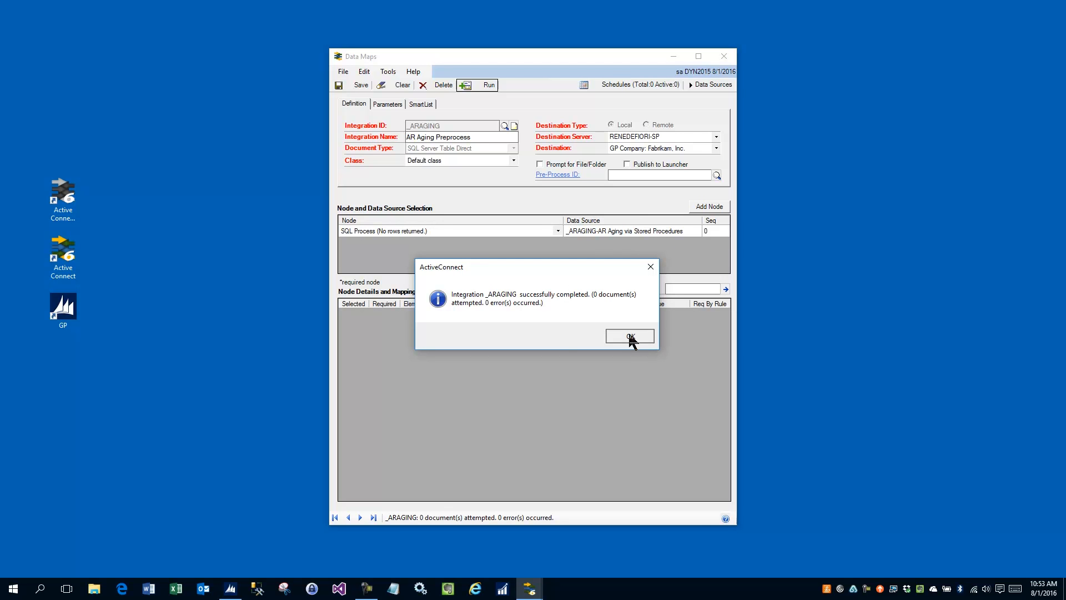
left_click(630, 336)
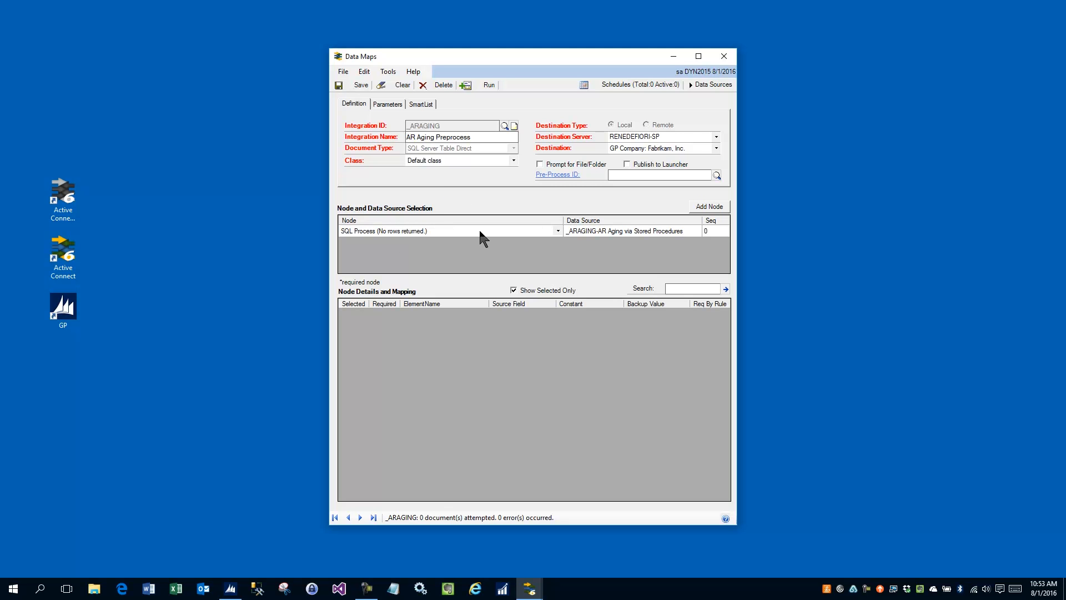
- Examine the SQL script of the SQL Process node's data source in enlarged text, and close the data source setup
double_click(442, 236)
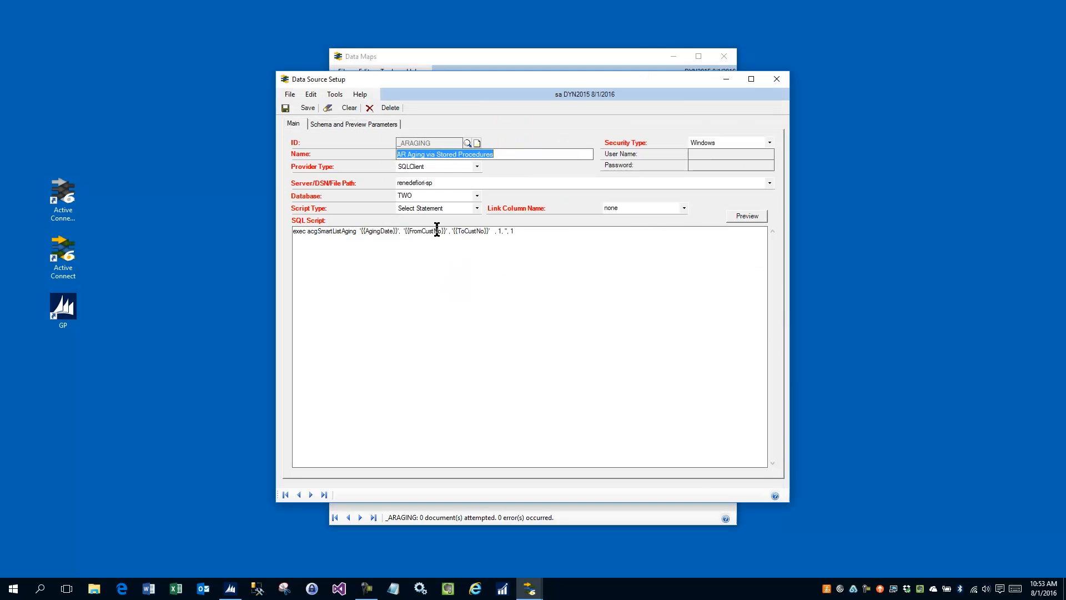
left_click(335, 94)
mouse_move(349, 171)
left_click(447, 197)
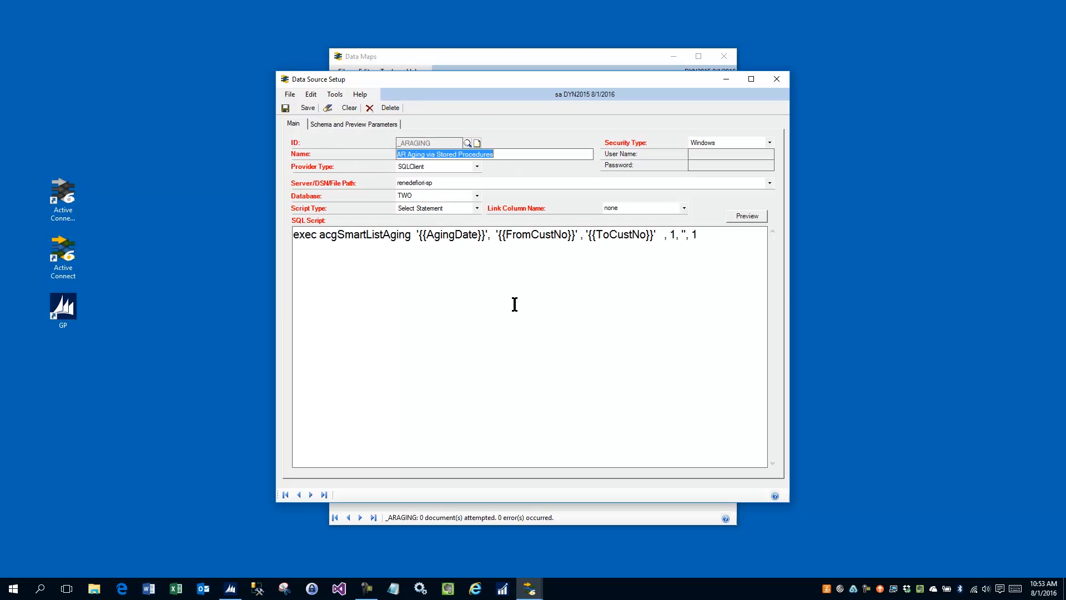
left_click(585, 303)
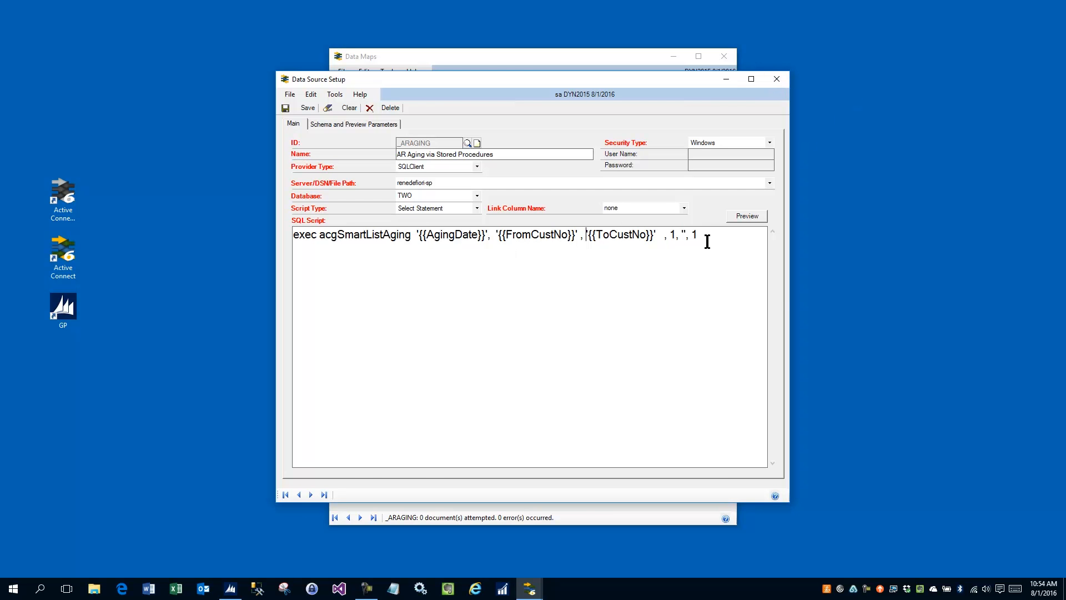
left_click(776, 79)
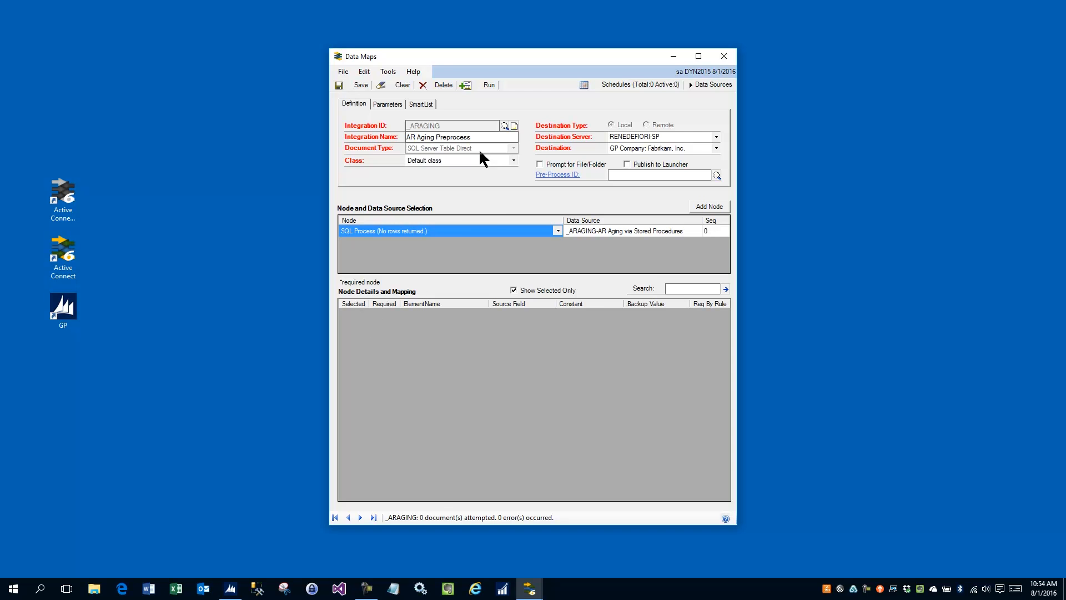
- Review the integration's SmartList assignment, including the available SmartLists and AR Historical Aging favorites, without changing the selections
left_click(421, 104)
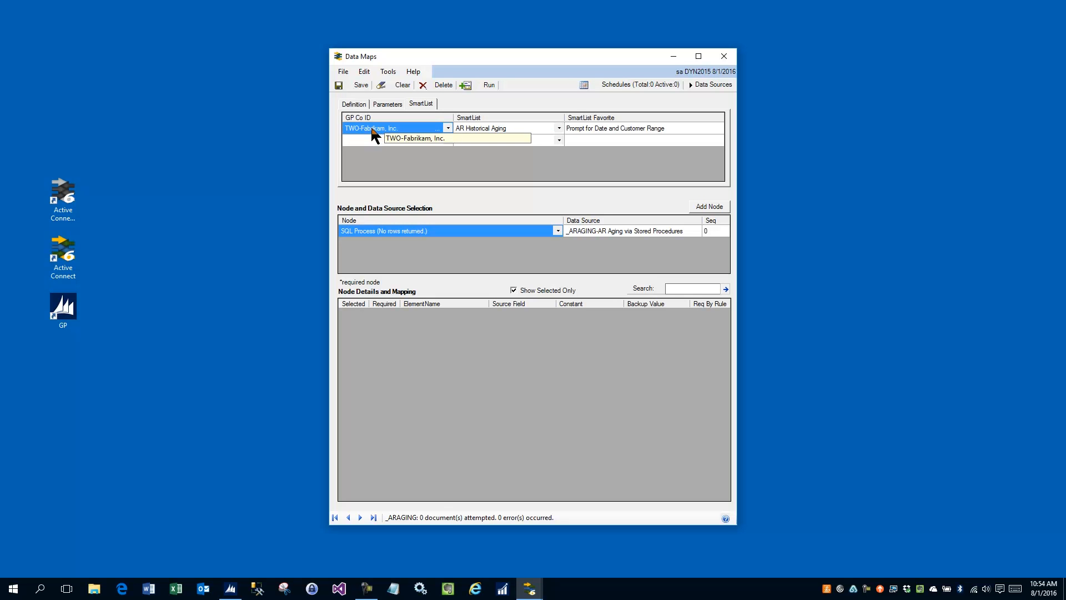
left_click(491, 133)
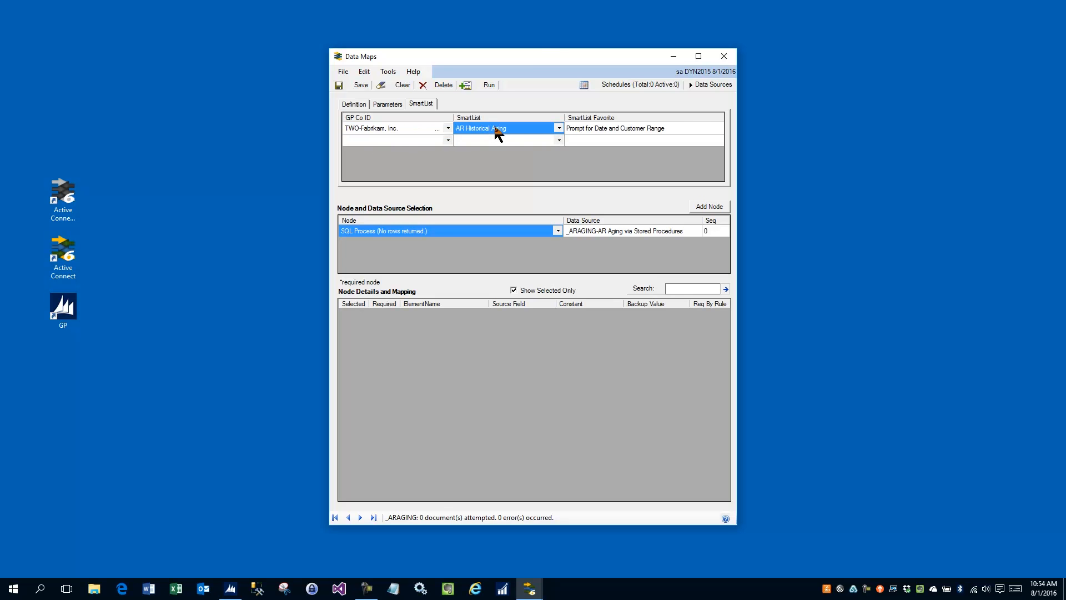
left_click(558, 129)
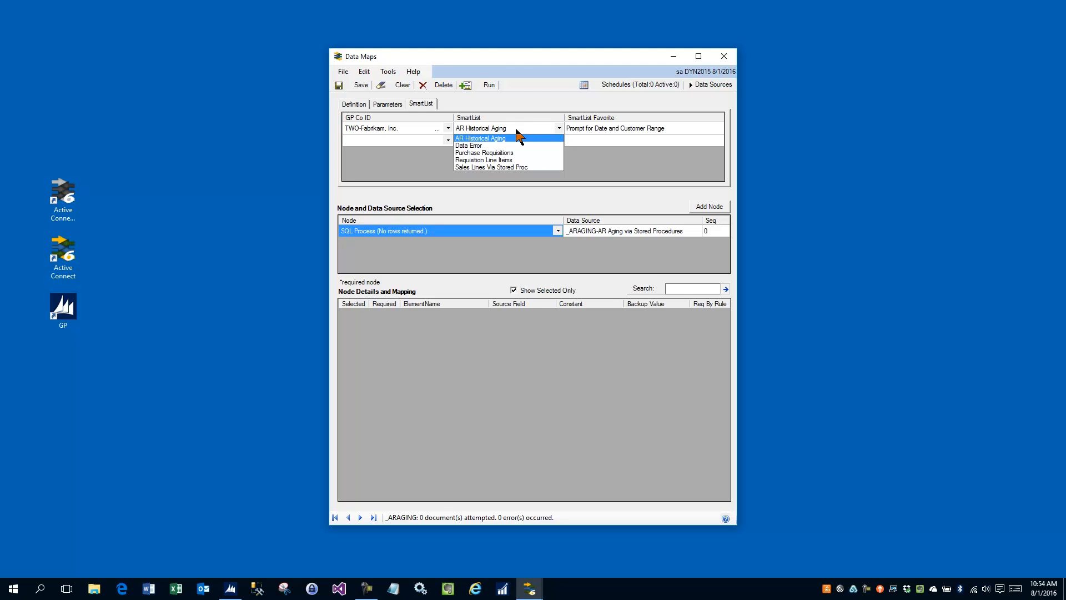
left_click(618, 134)
left_click(607, 128)
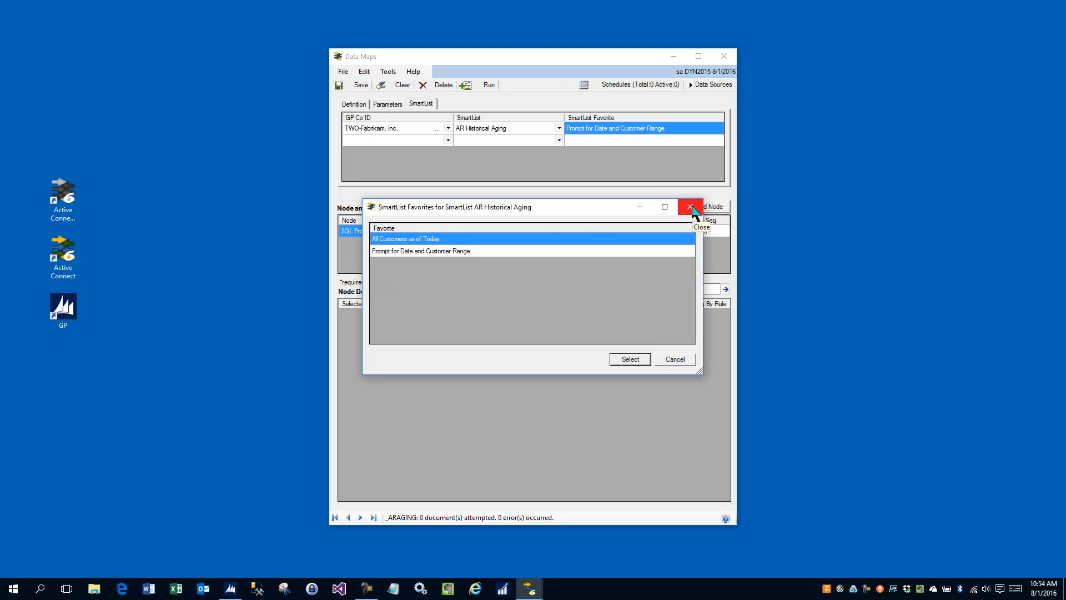
left_click(692, 210)
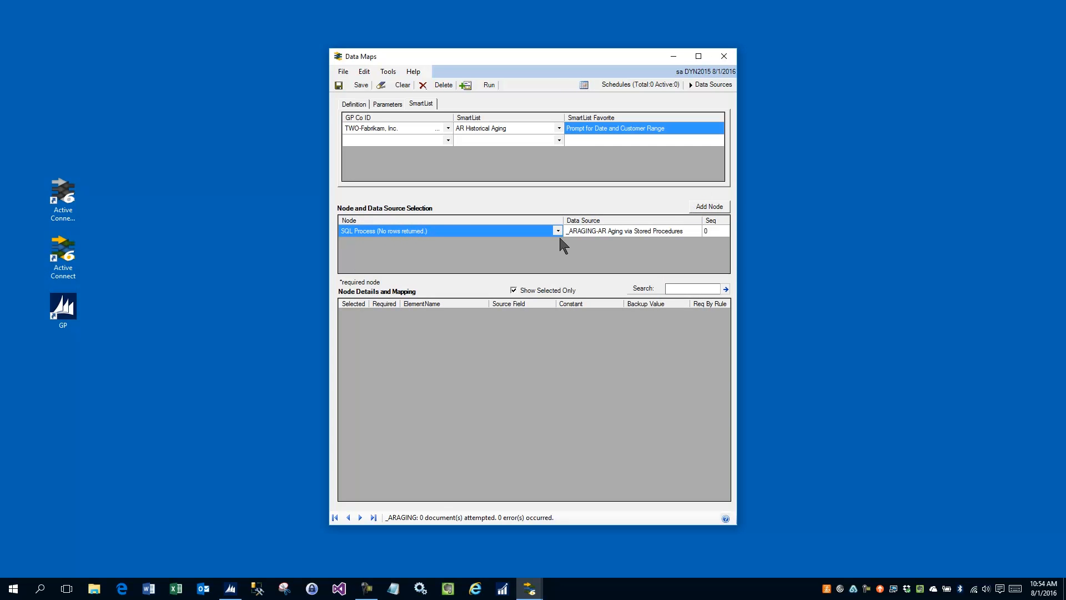